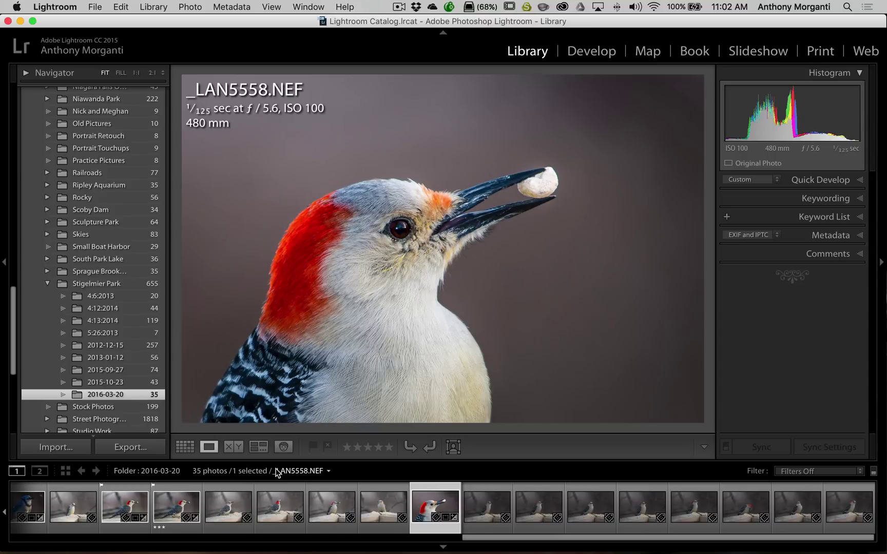
Expand the Catalog panel to show All Photographs, Quick Collection and Previous Import, then open the filmstrip source list
left_click(277, 471)
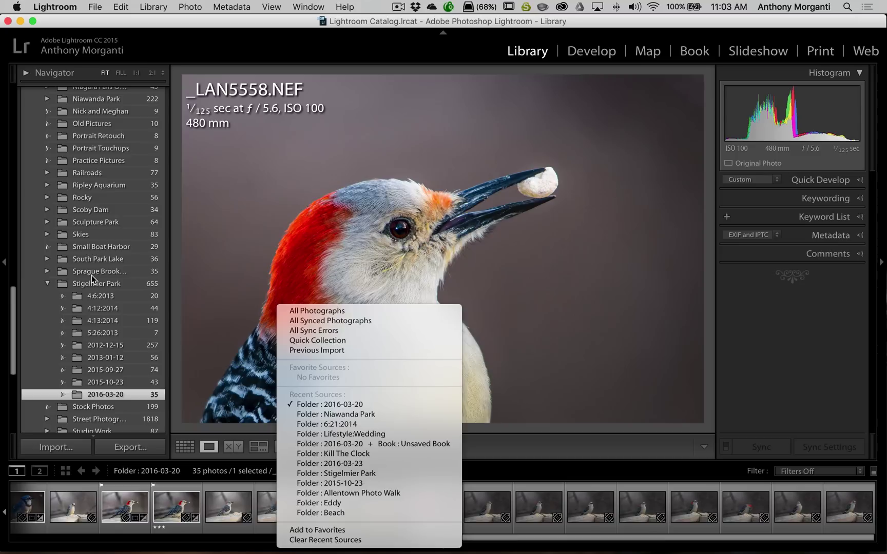
left_click(154, 251)
scroll(106, 344, "up", 10)
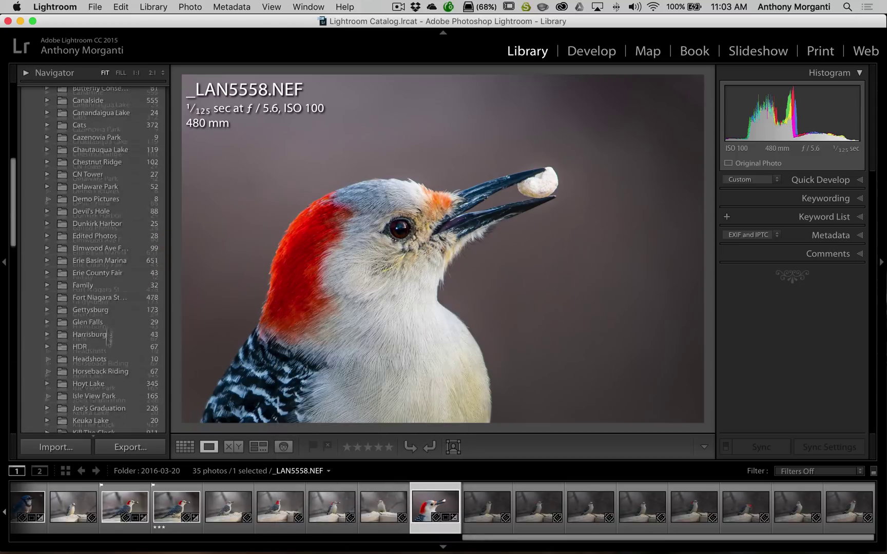
scroll(109, 339, "up", 5)
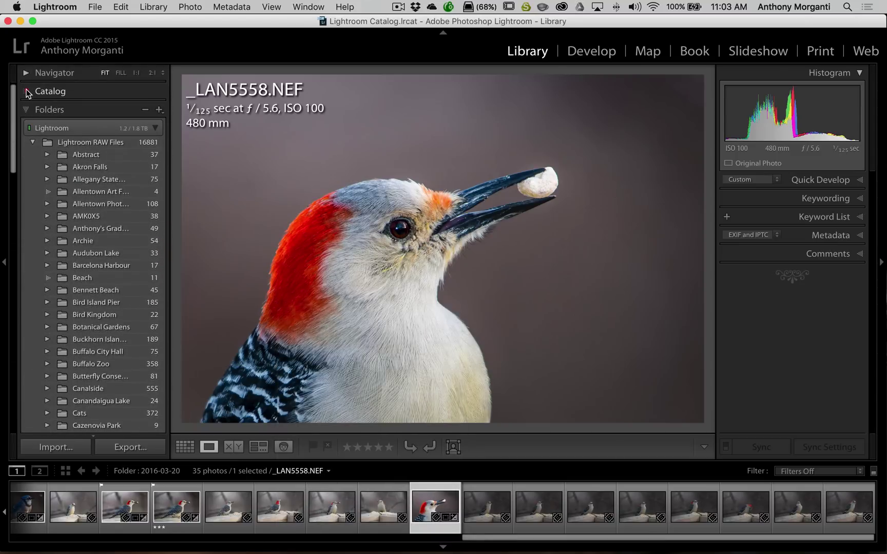
left_click(28, 93)
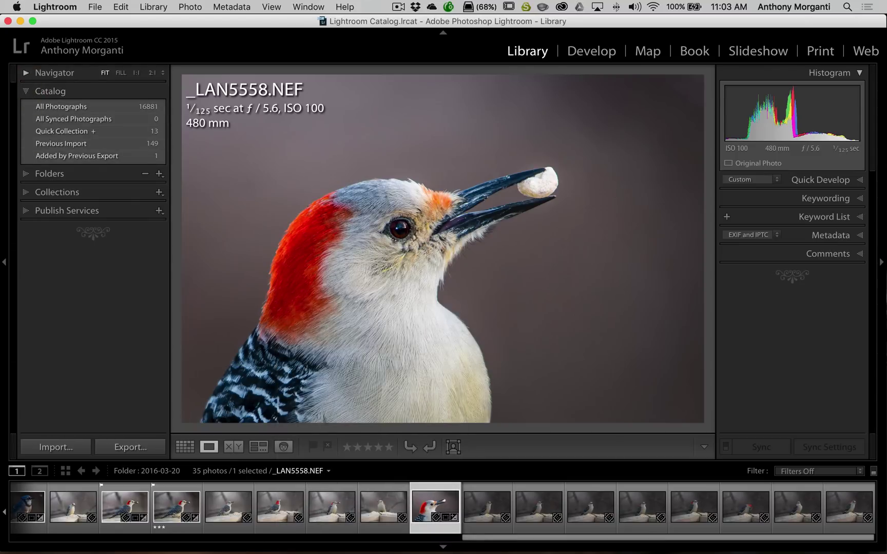
left_click(298, 471)
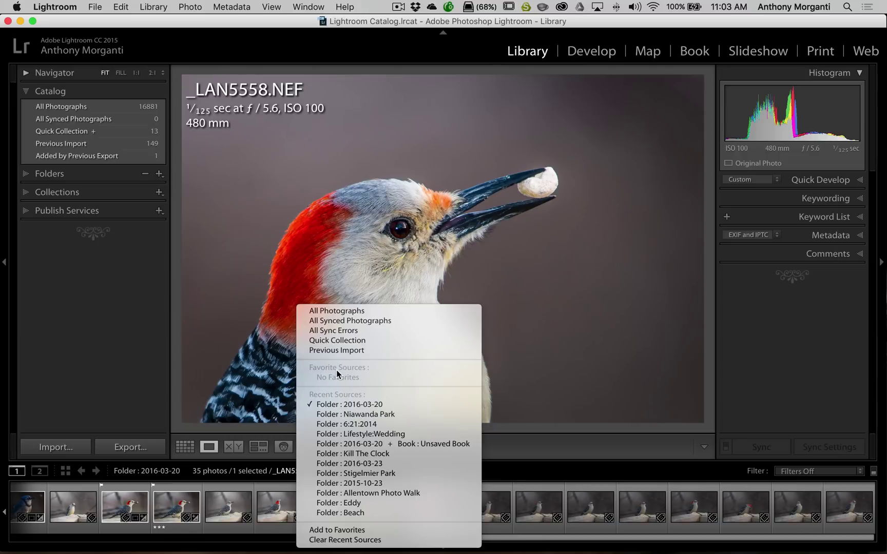
Add folder 2016-03-20 to Favorite Sources from the filmstrip source menu and verify it is listed
left_click(255, 470)
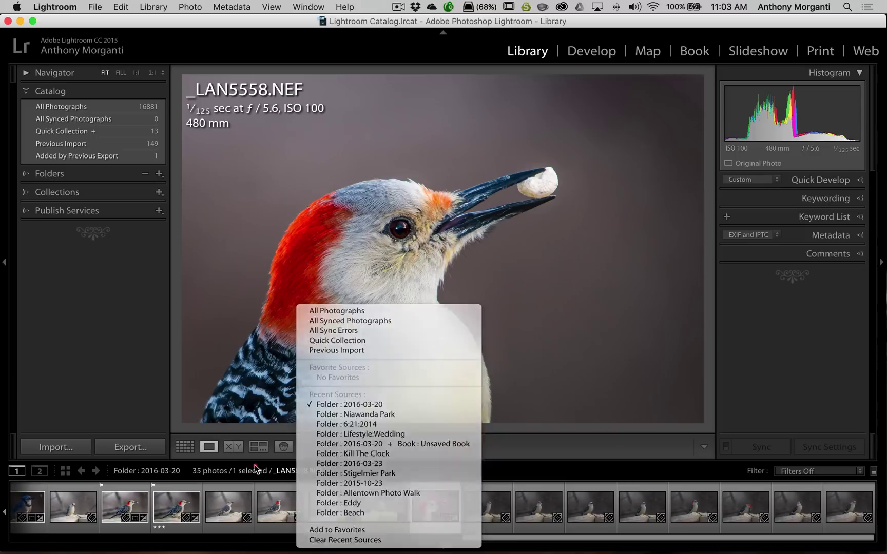
left_click(255, 469)
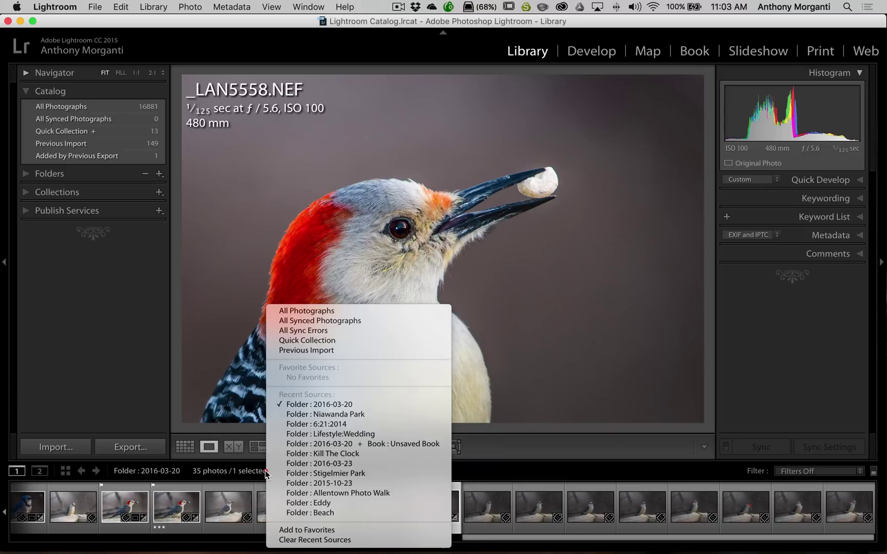
left_click(321, 528)
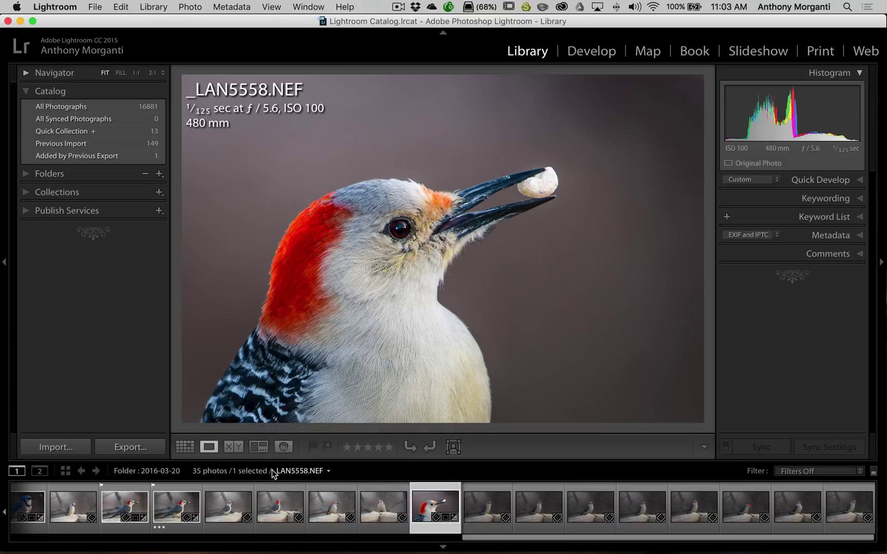
left_click(273, 471)
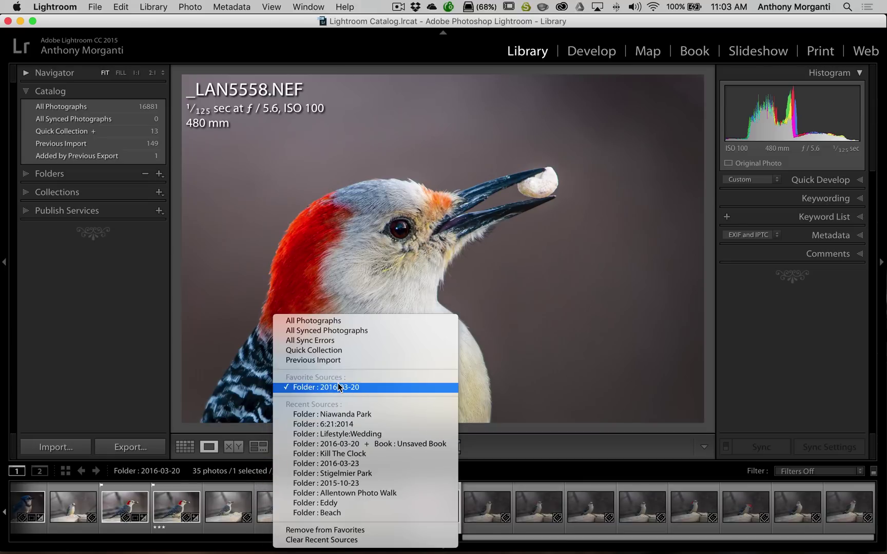
left_click(260, 471)
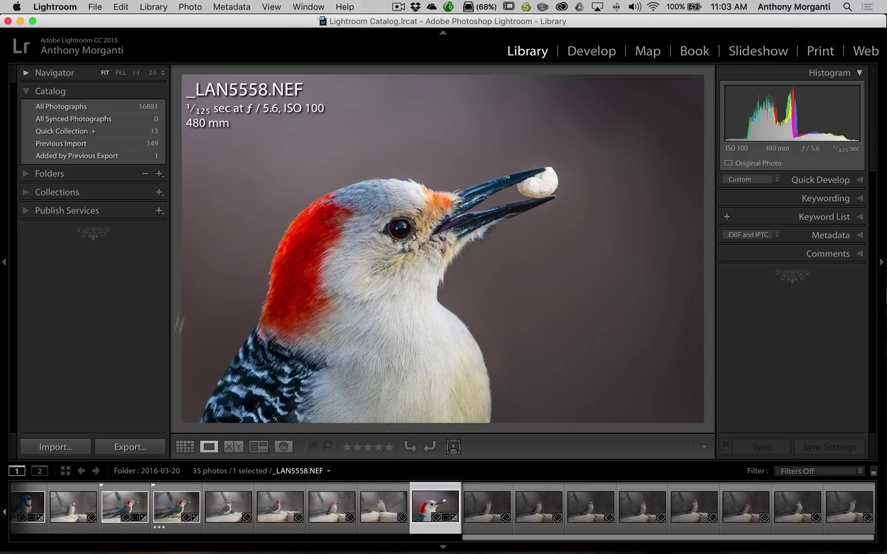
Expand Niawanda Park in the Folders panel and select its 6:21:2014 subfolder of 45 photos
left_click(46, 174)
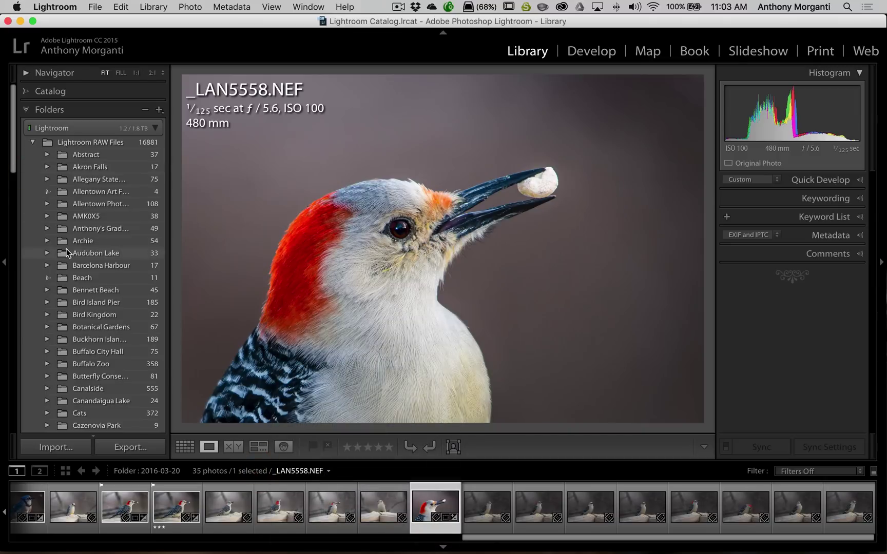
scroll(65, 253, "down", 5)
scroll(66, 250, "down", 15)
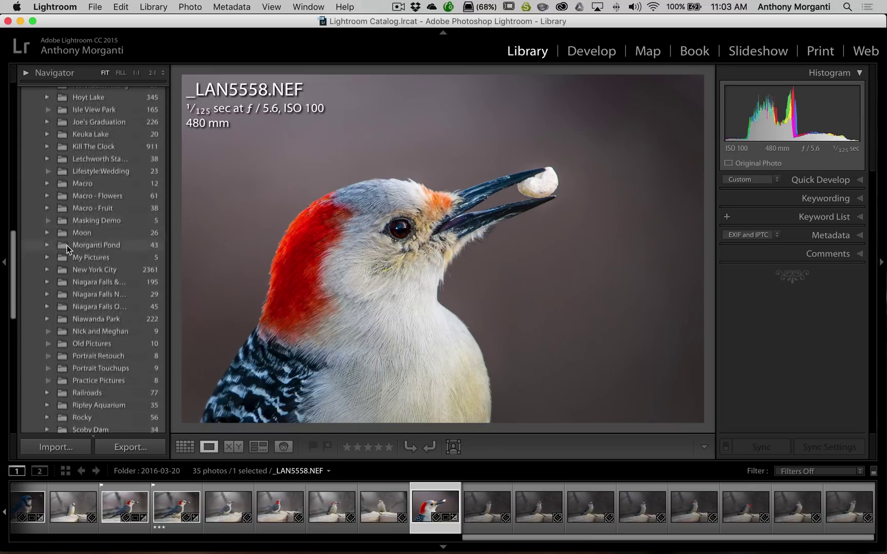
scroll(67, 246, "up", 2)
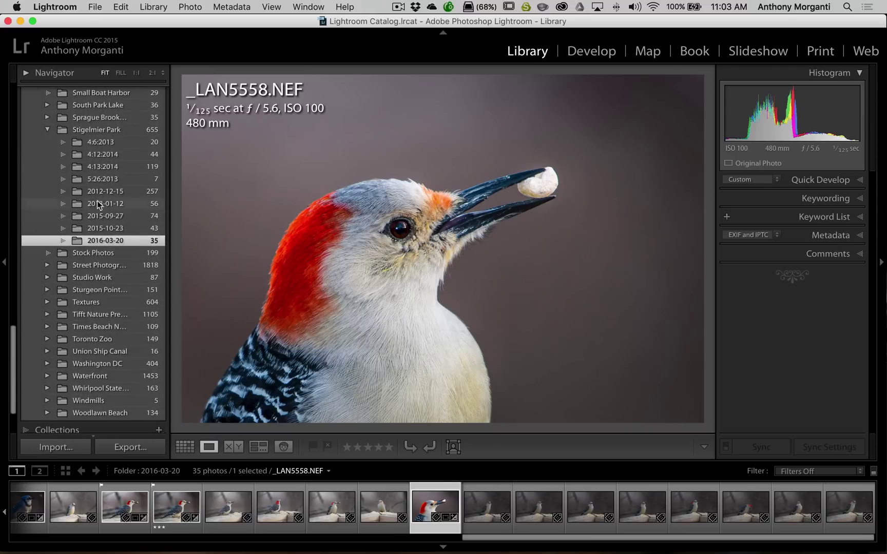
scroll(98, 203, "up", 6)
left_click(47, 211)
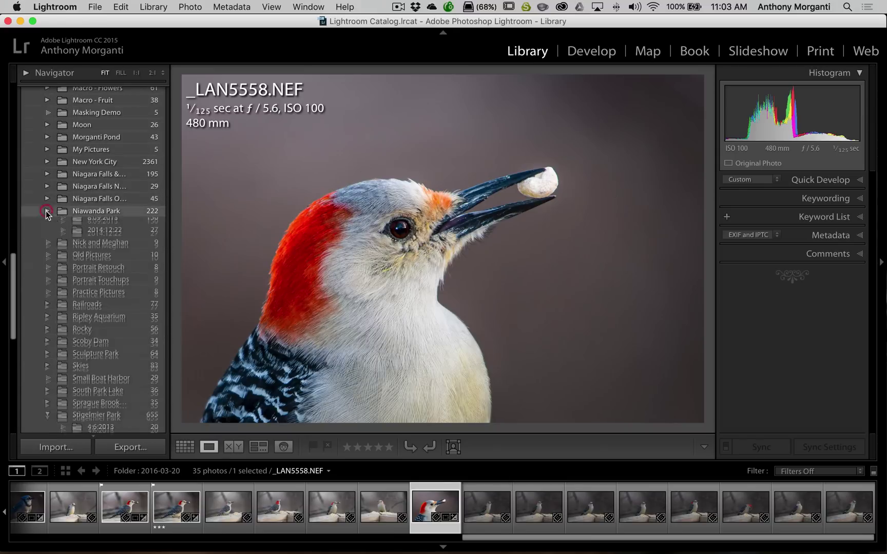
left_click(95, 225)
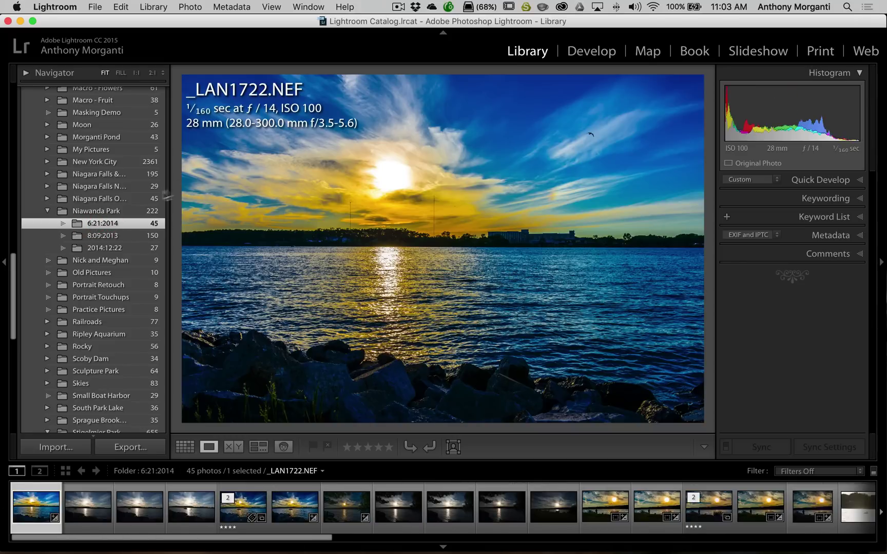
Add folder 6:21:2014 to Favorite Sources and check it appears beside 2016-03-20
left_click(268, 474)
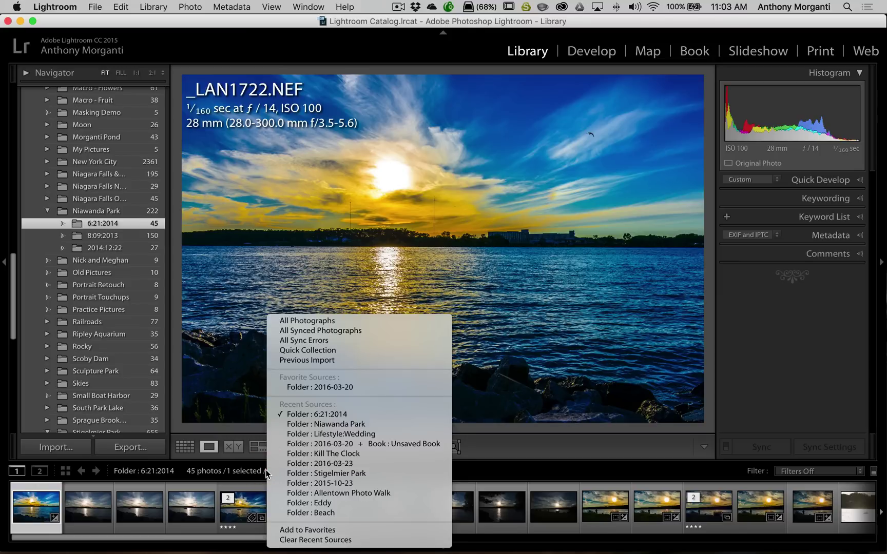
left_click(300, 532)
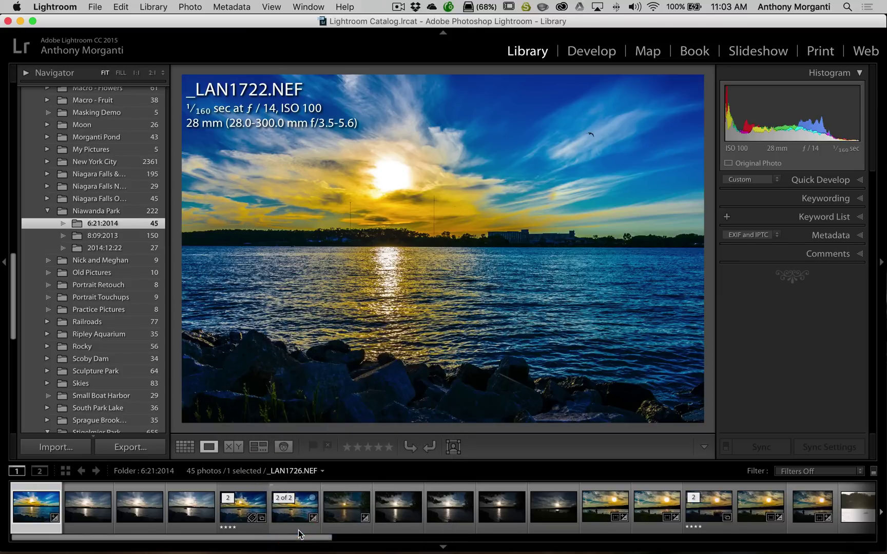
left_click(258, 473)
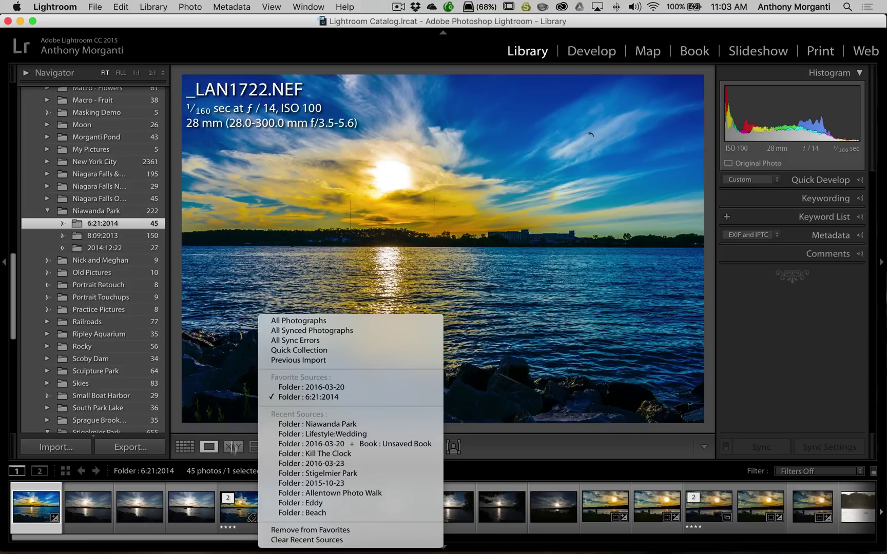
left_click(247, 475)
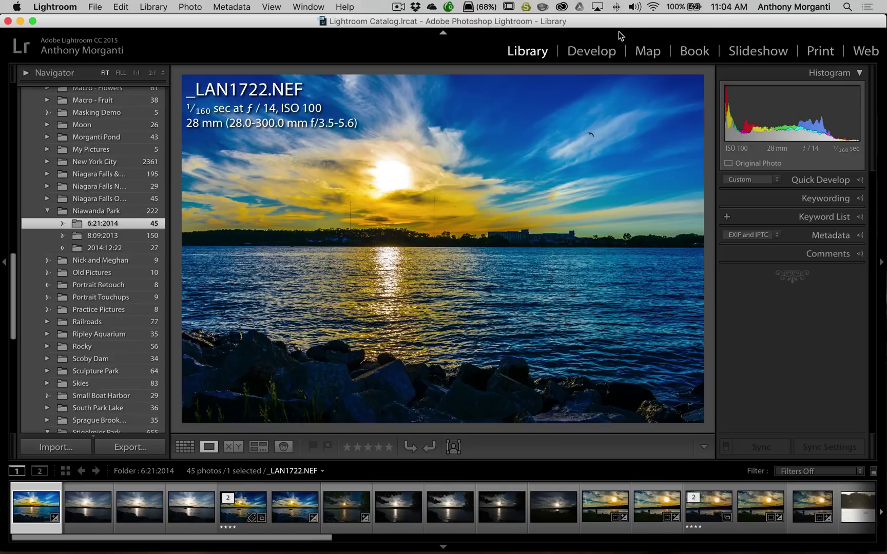
In Develop, switch the source to favourite folder 2016-03-20 and open the woodpecker photo _LAN5558.NEF
left_click(595, 51)
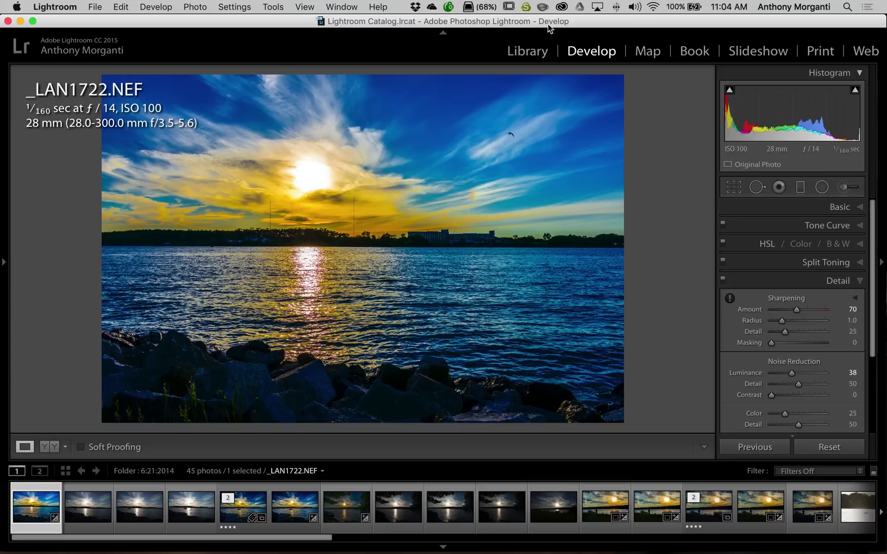
left_click(267, 473)
left_click(324, 393)
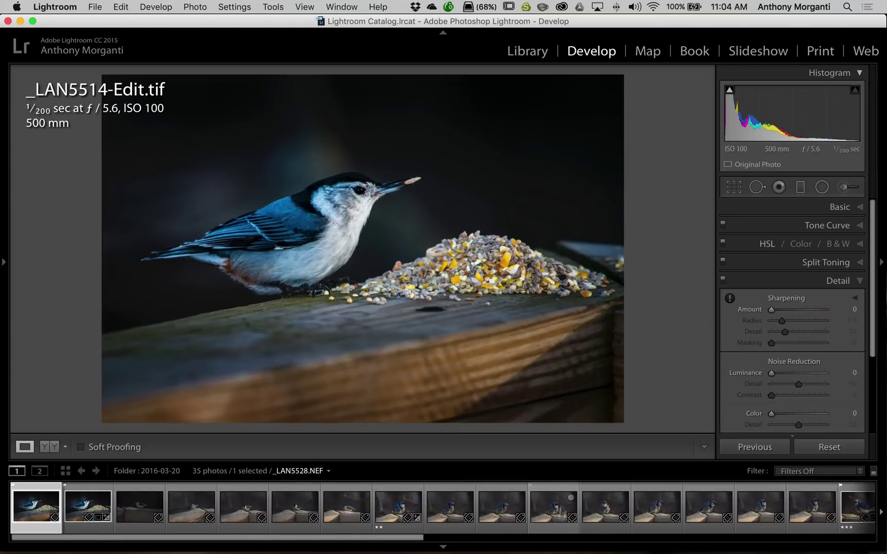
scroll(560, 501, "down", 10)
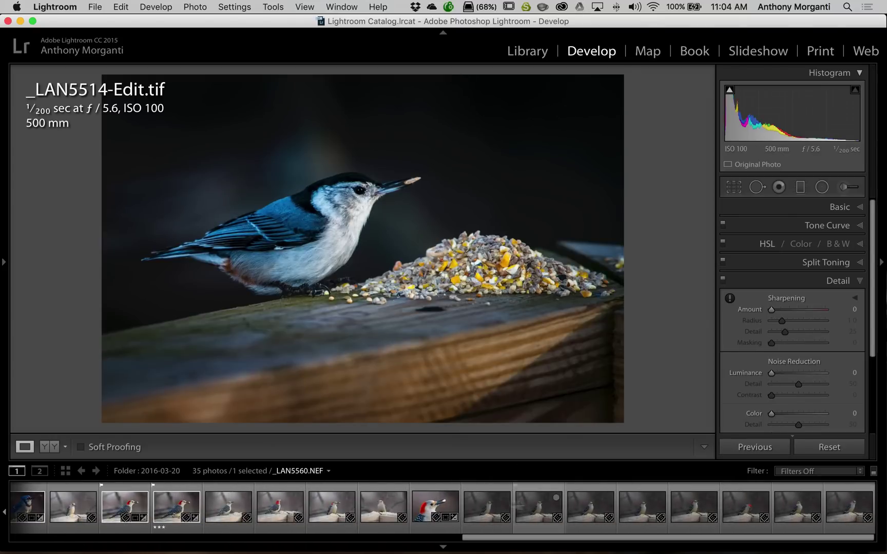
left_click(438, 507)
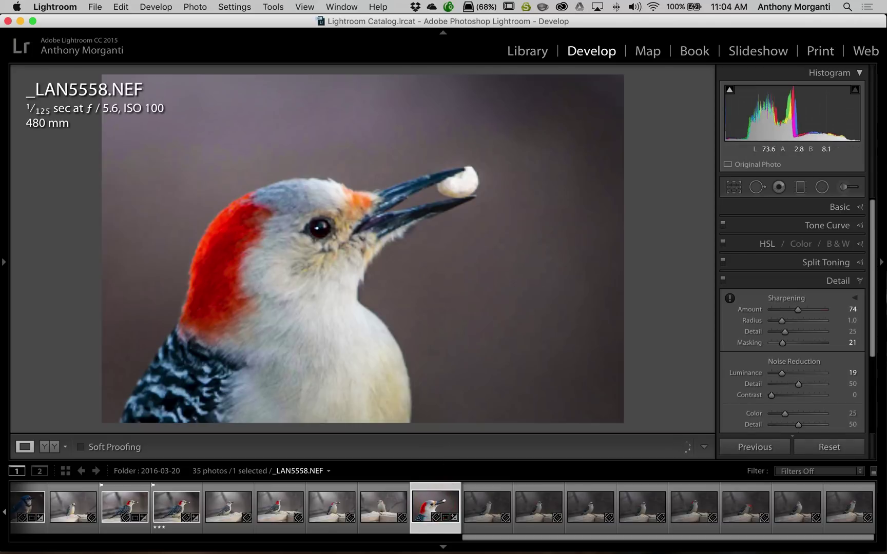
In the Print module, switch the source to favourite folder 6:21:2014 to show sunset _LAN1722.NEF
left_click(820, 51)
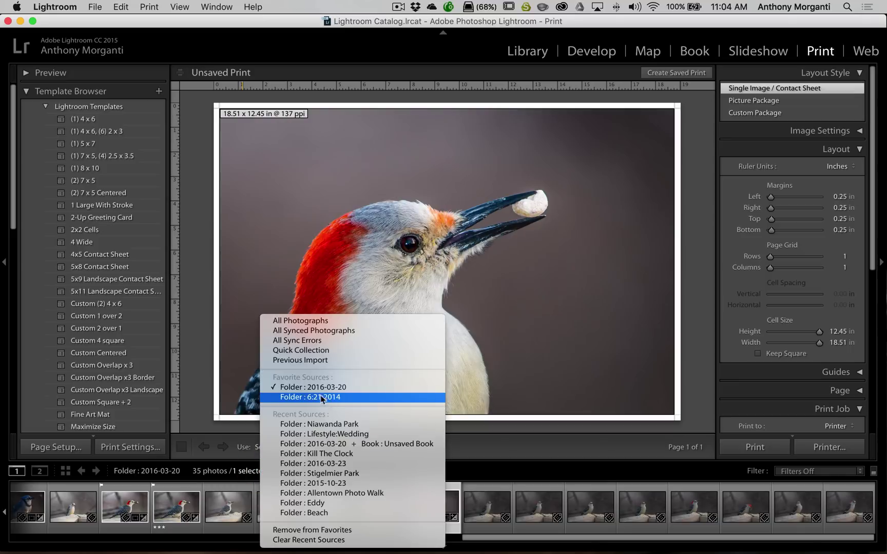
left_click(302, 397)
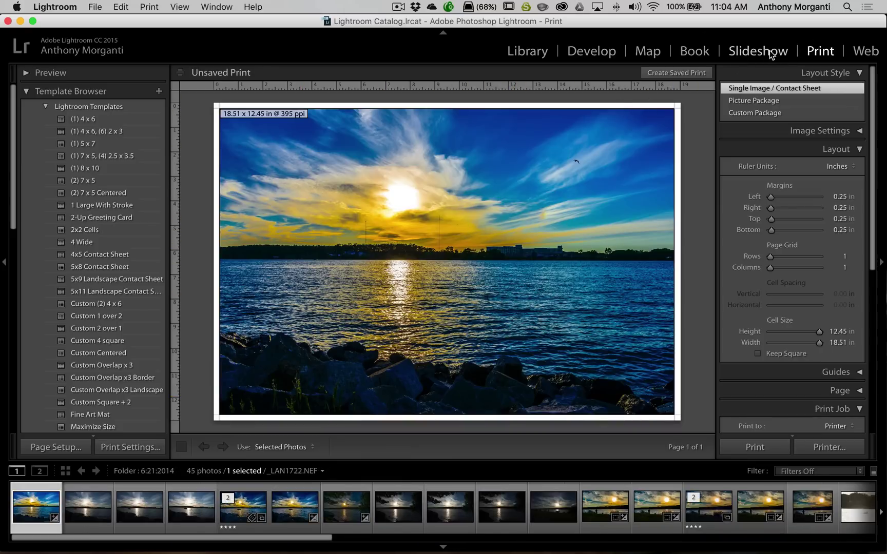
Back in Develop, remove 6:21:2014 from Favorite Sources and confirm only 2016-03-20 remains
left_click(576, 51)
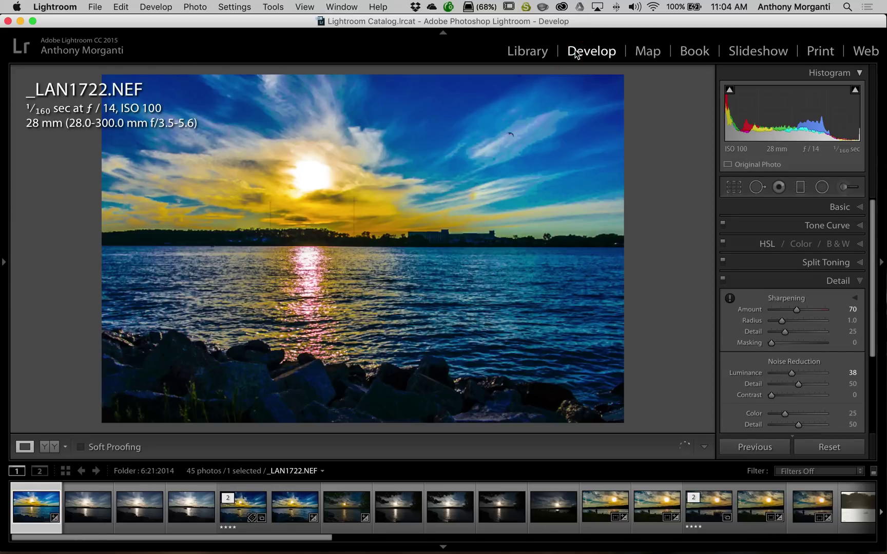
left_click(262, 470)
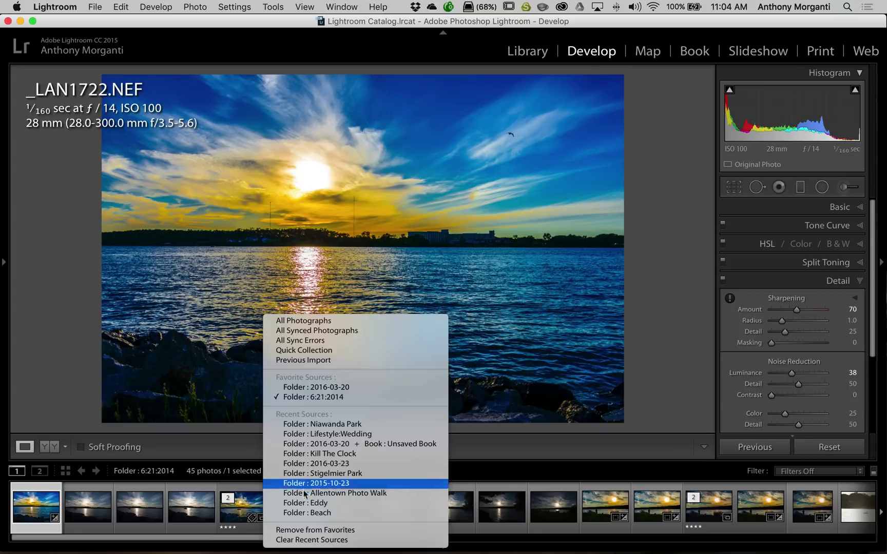
left_click(316, 534)
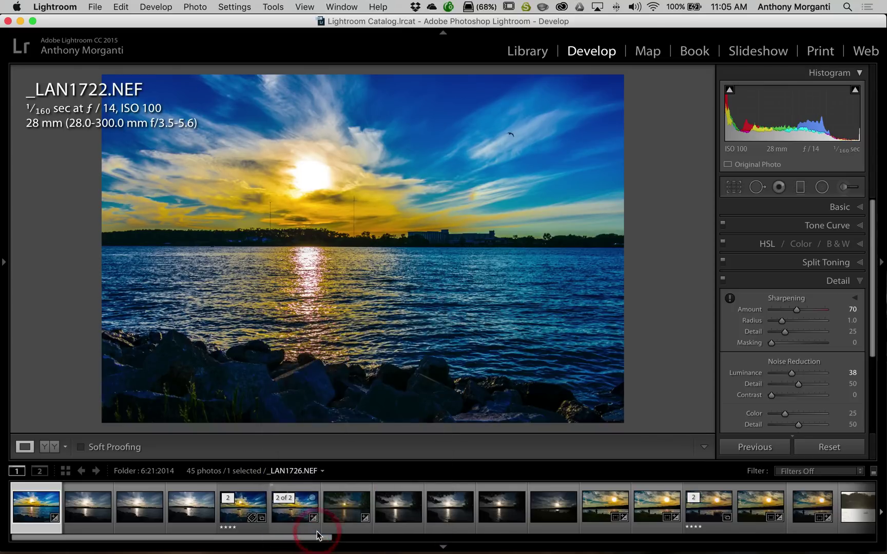
left_click(262, 470)
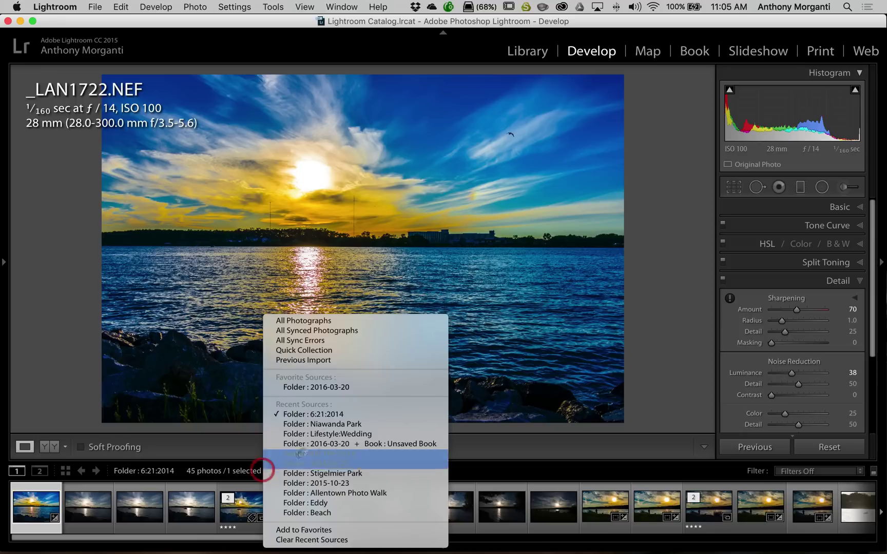
left_click(230, 470)
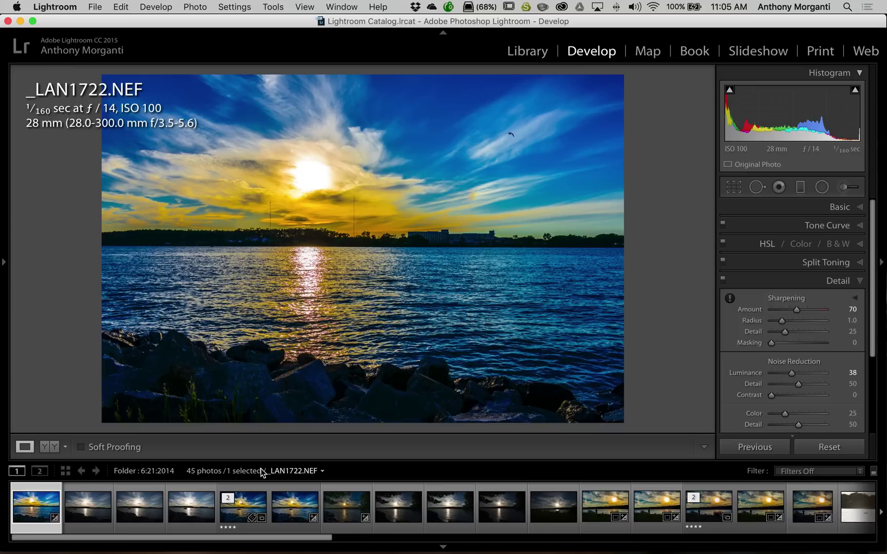
left_click(262, 472)
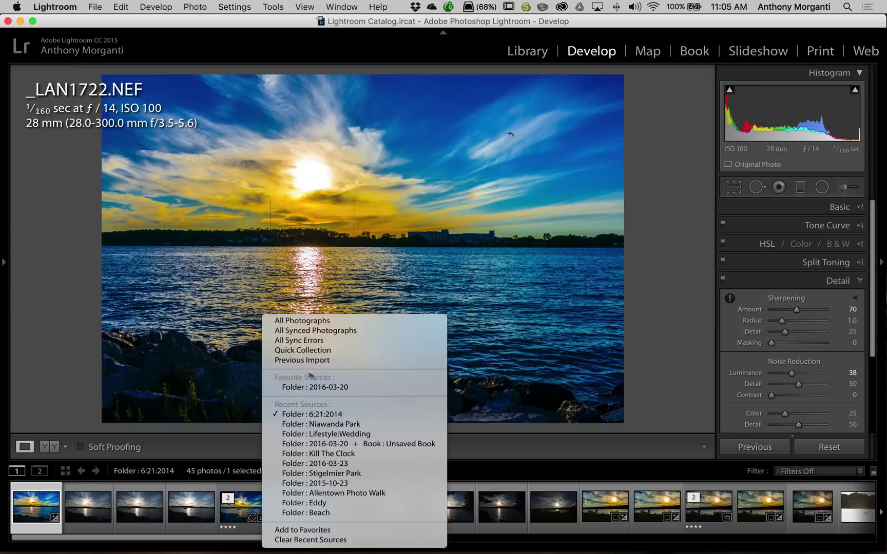
left_click(231, 470)
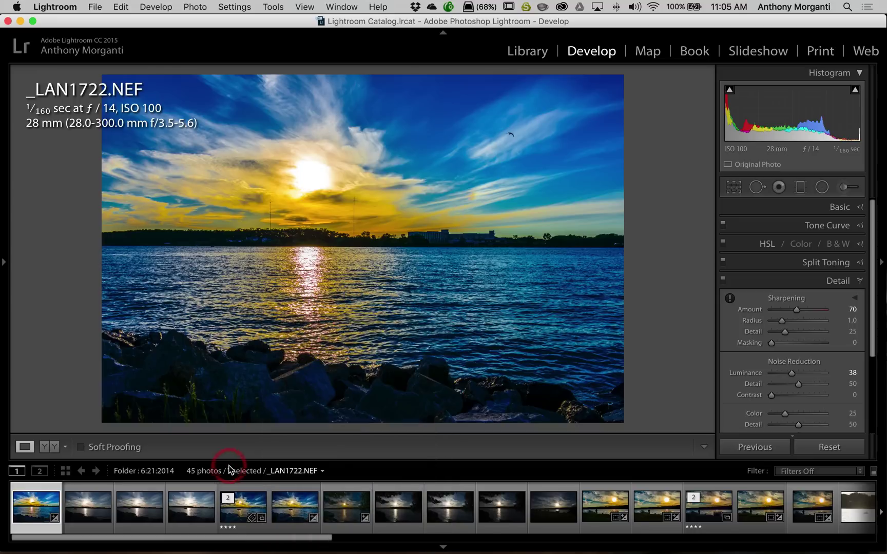